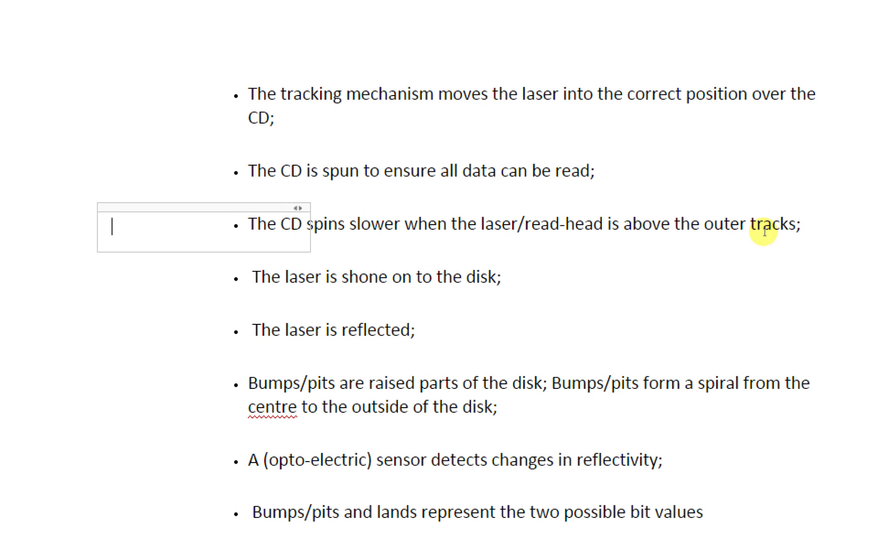
Dismiss the empty OneNote note box and bring the Blender CD model to the front
{"action": "left_click", "coordinate": [732, 249]}
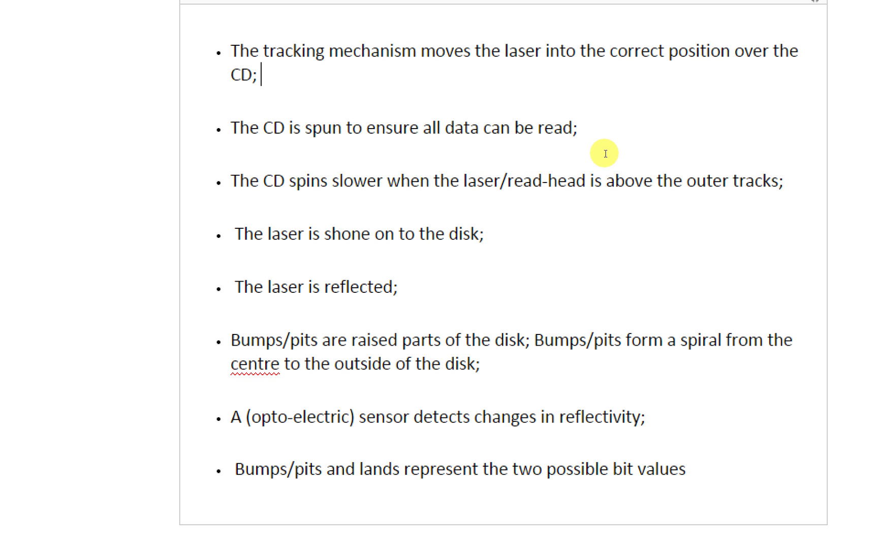
{"action": "key", "text": "alt+Tab"}
{"action": "key", "text": "alt+Tab"}
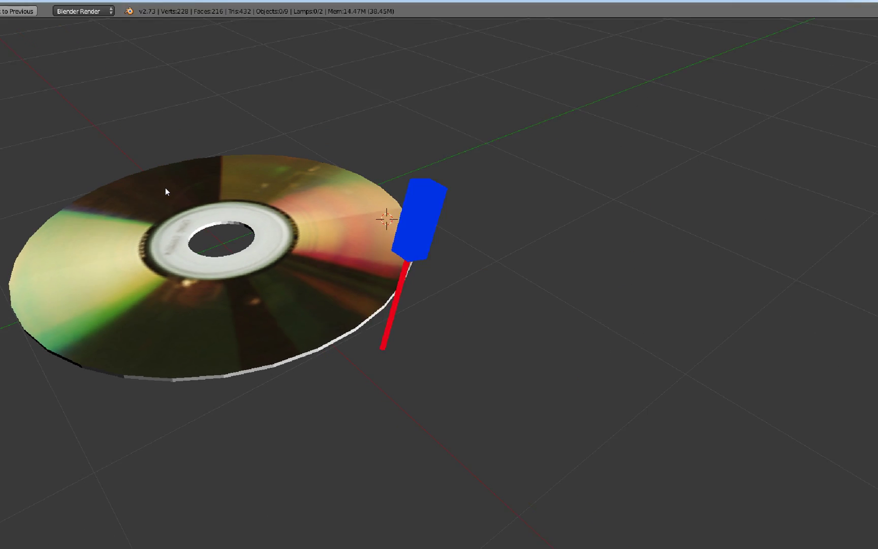
Slide the blue laser head along the X axis beside the disc edge
{"action": "right_click", "coordinate": [76, 244]}
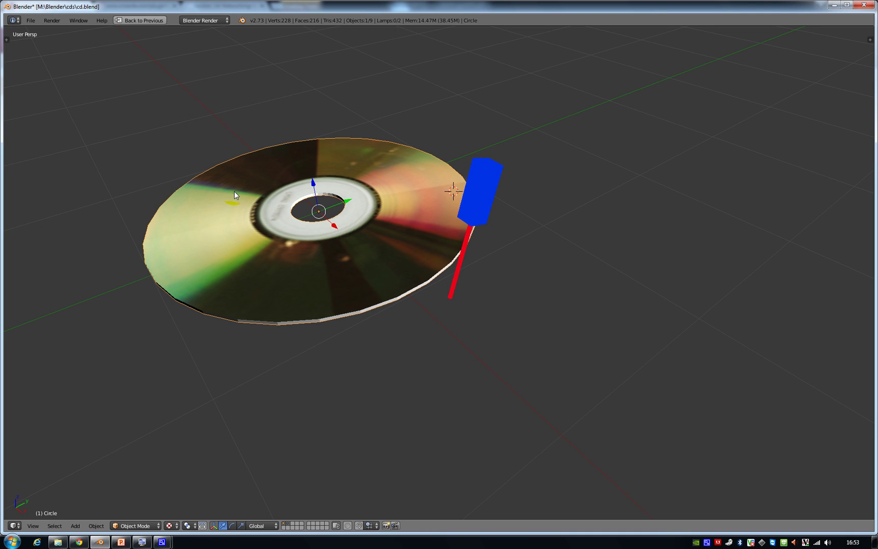
{"action": "left_click_drag", "start_coordinate": [490, 202], "coordinate": [506, 192]}
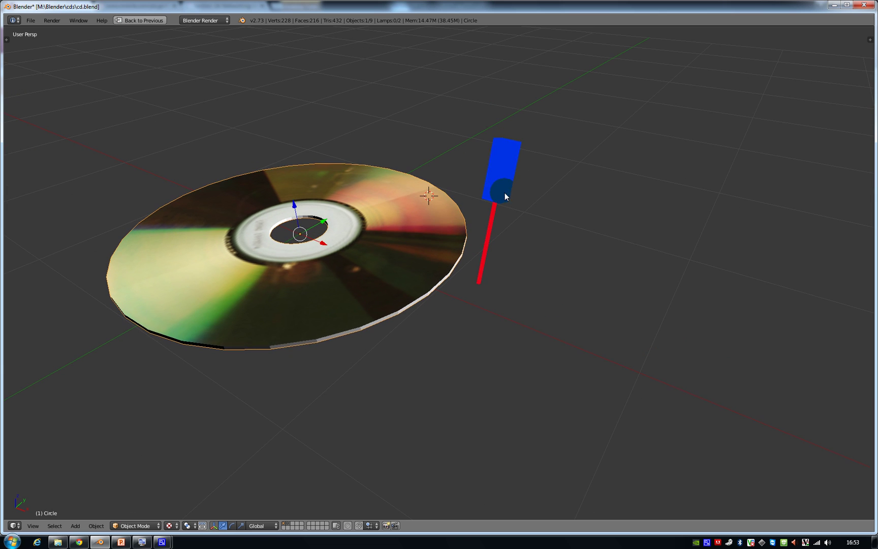
{"action": "right_click", "coordinate": [501, 187]}
{"action": "key", "text": "g"}
{"action": "key", "text": "x"}
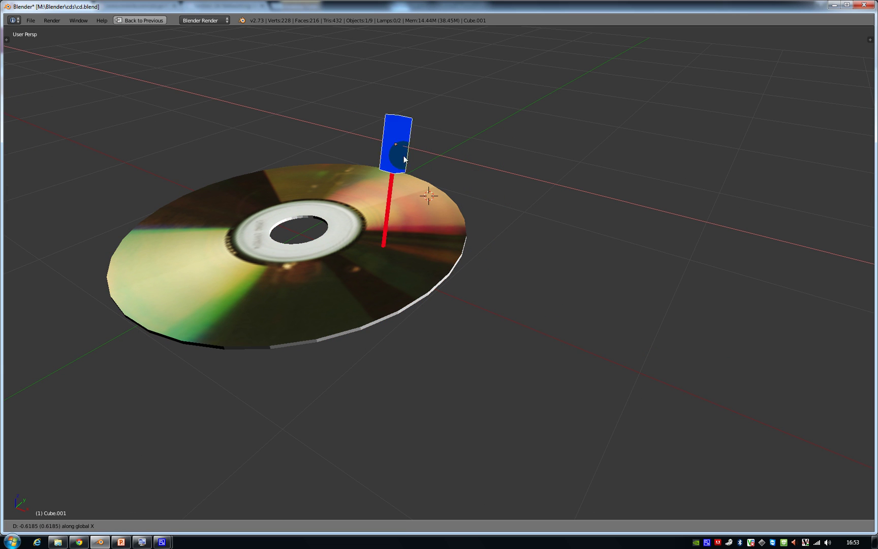
{"action": "left_click", "coordinate": [461, 201]}
{"action": "left_click_drag", "start_coordinate": [462, 202], "coordinate": [429, 192]}
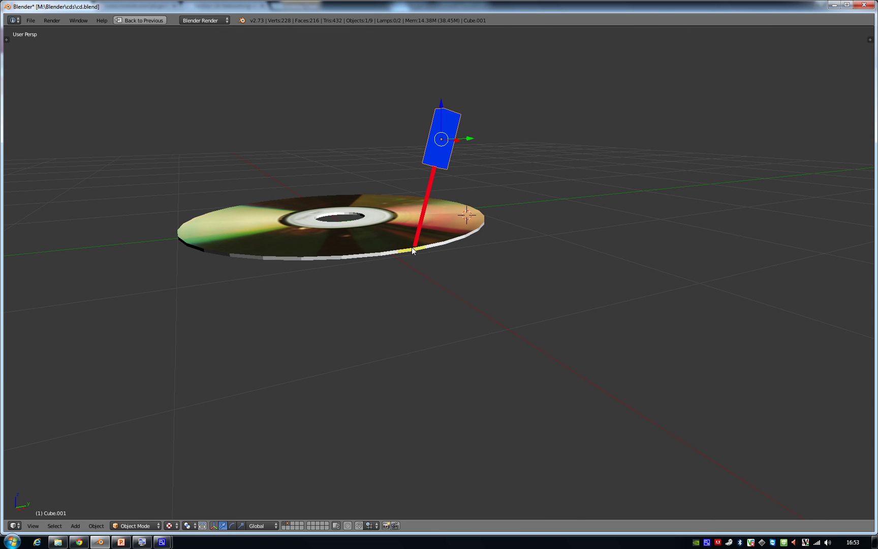
{"action": "mouse_move", "coordinate": [412, 250]}
{"action": "left_mouse_down"}
{"action": "mouse_move", "coordinate": [391, 229]}
{"action": "mouse_move", "coordinate": [416, 257]}
{"action": "left_mouse_up"}
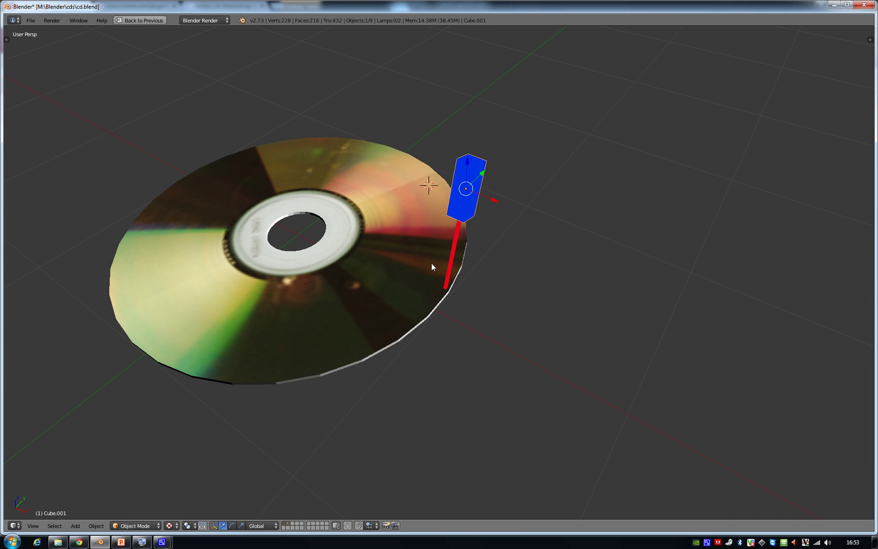
Check the OneNote mark scheme, then rotate the CD about 88° around the Z axis
{"action": "key", "text": "alt+Tab"}
{"action": "key", "text": "alt+Tab"}
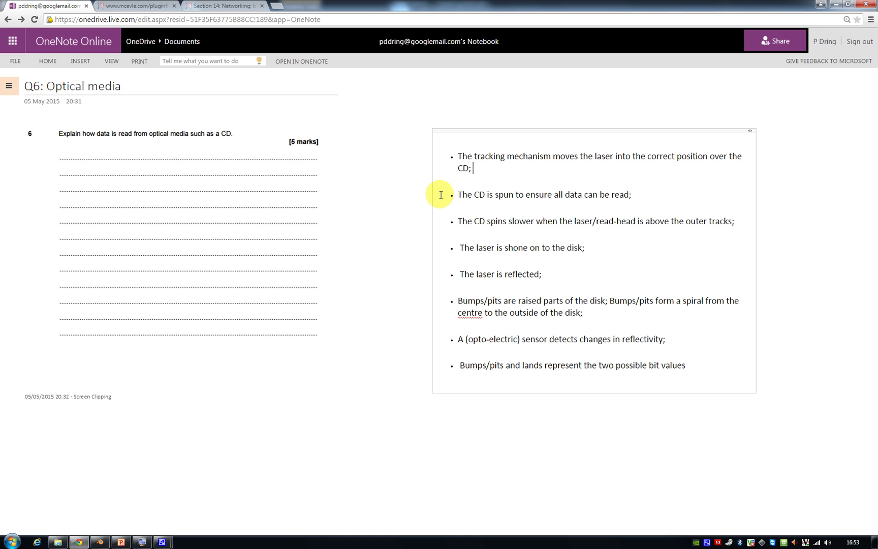
{"action": "key", "text": "alt+Tab"}
{"action": "key", "text": "alt+Tab"}
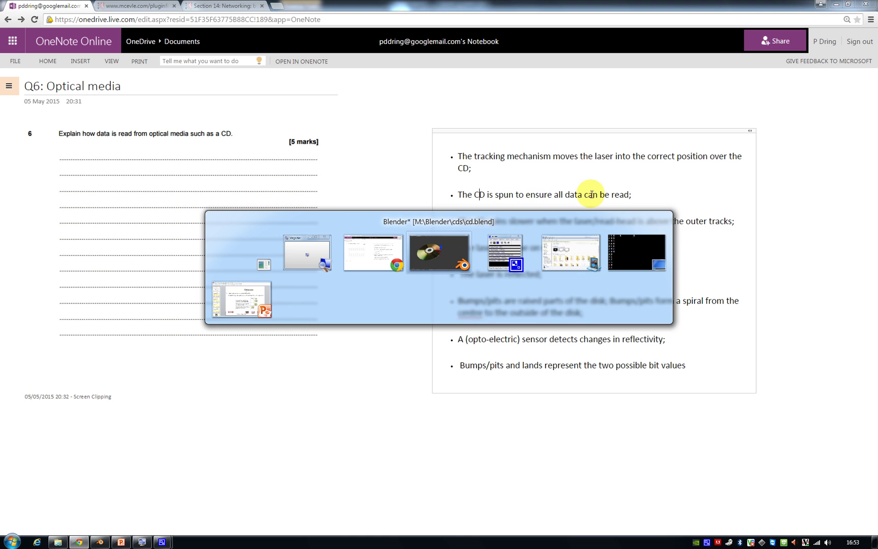
{"action": "key", "text": "alt+Tab"}
{"action": "key", "text": "alt+Tab"}
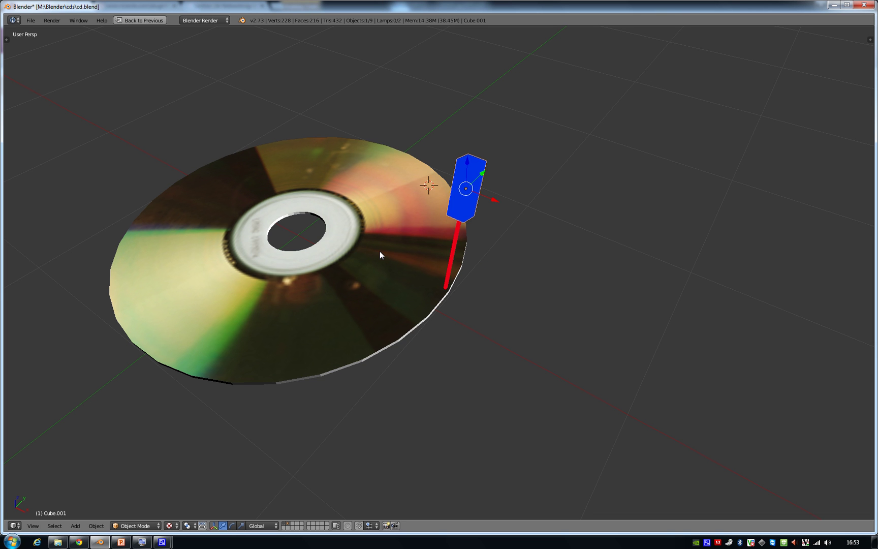
{"action": "right_click", "coordinate": [392, 252]}
{"action": "key", "text": "r"}
{"action": "key", "text": "z"}
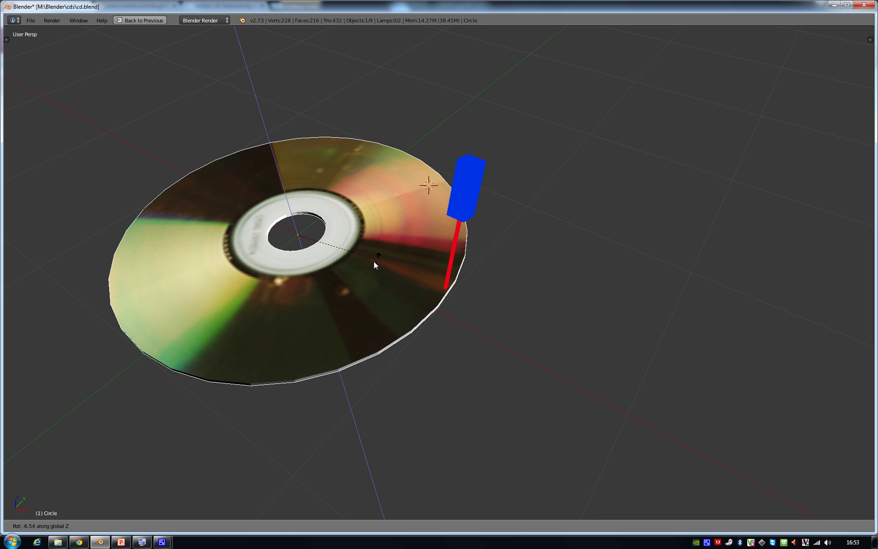
{"action": "left_click", "coordinate": [288, 277]}
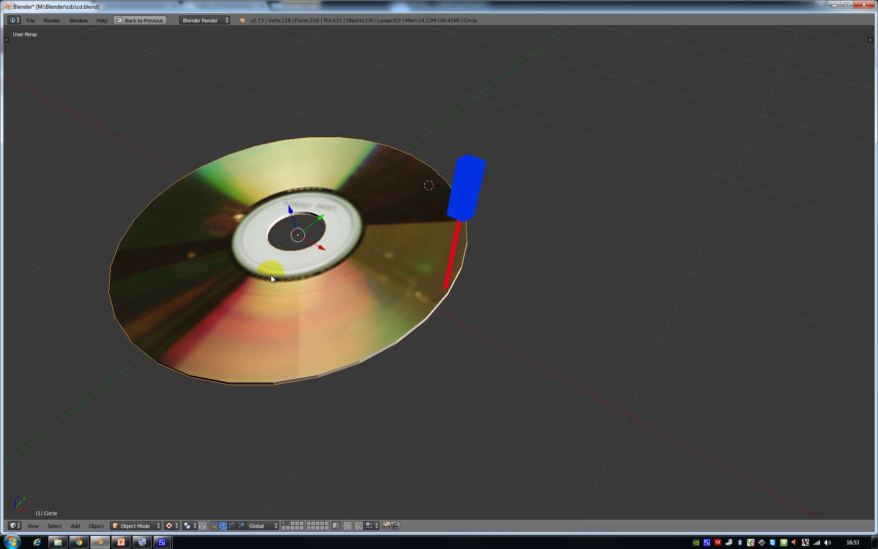
Move the blue laser head along X over the disc, then return to the mark scheme
{"action": "right_click", "coordinate": [467, 200]}
{"action": "key", "text": "g"}
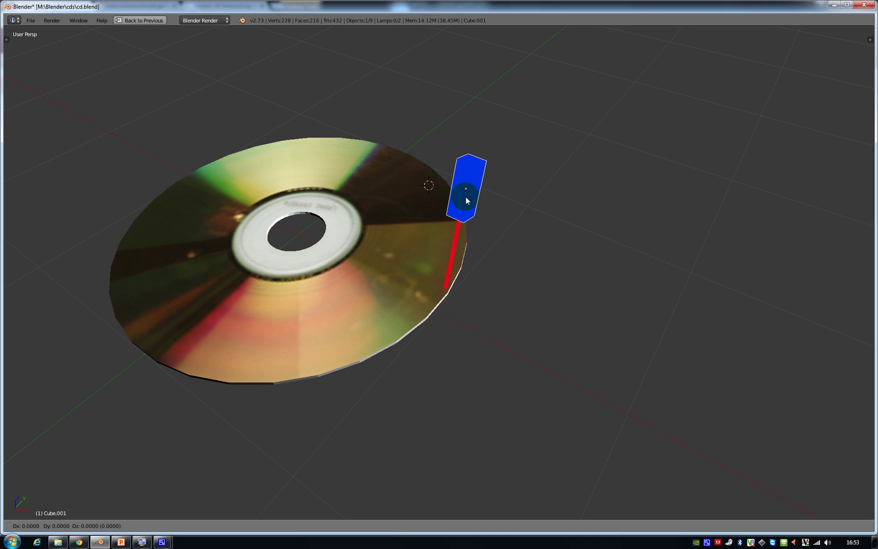
{"action": "key", "text": "z"}
{"action": "key", "text": "x"}
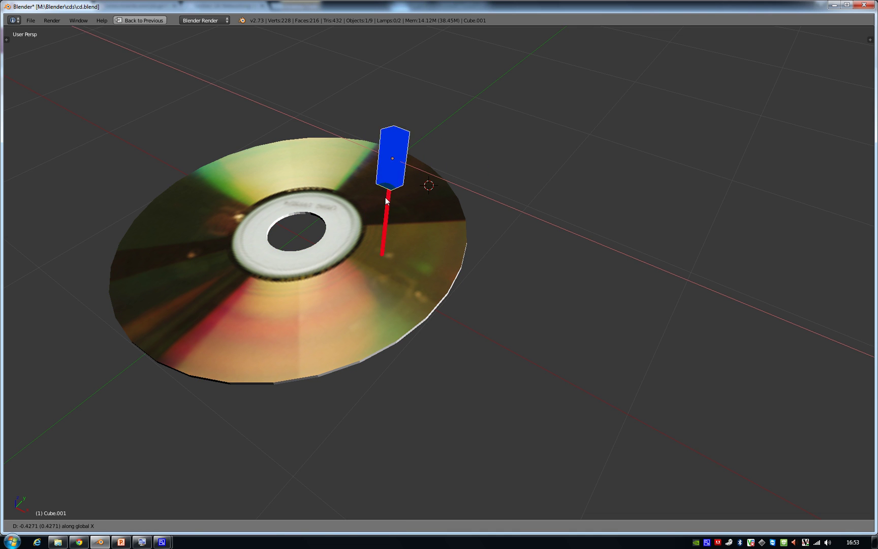
{"action": "left_click", "coordinate": [364, 319]}
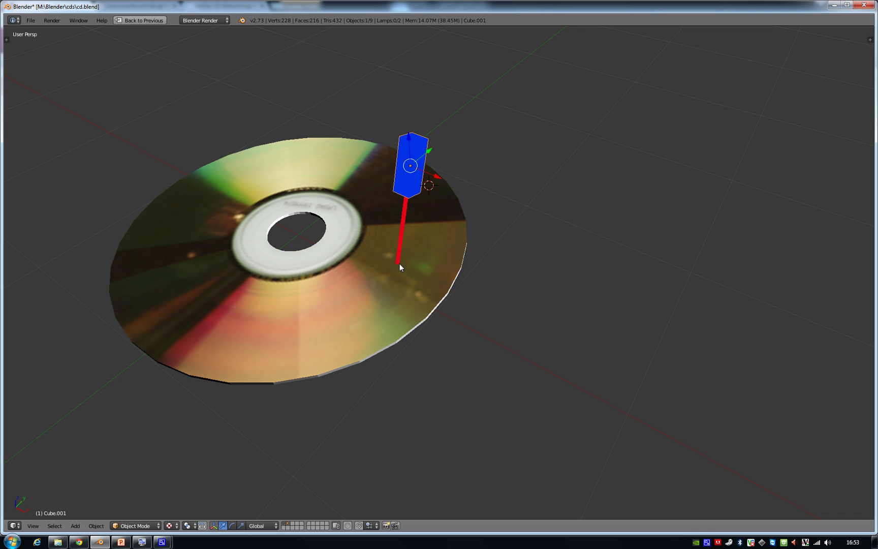
{"action": "key", "text": "alt+Tab"}
{"action": "key", "text": "alt+Tab"}
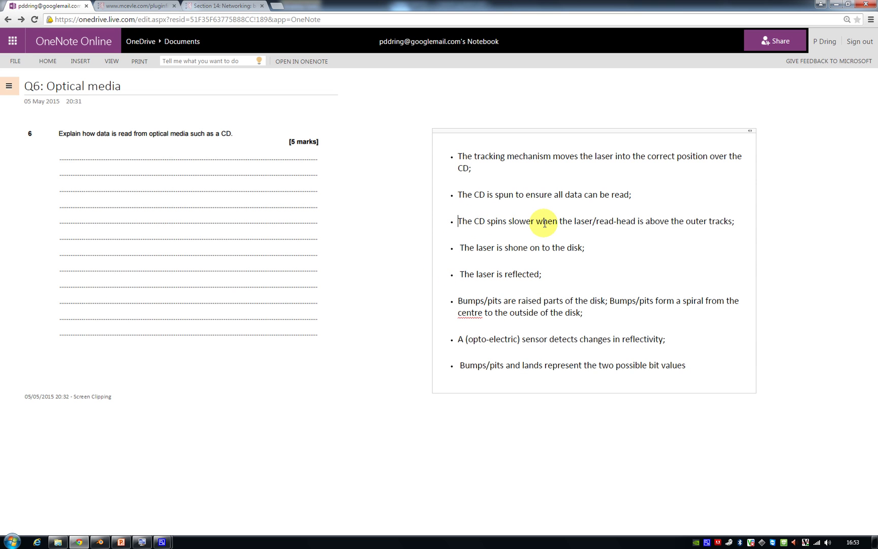
Drag the blue laser head right along the disc edge, then up-left over the disc
{"action": "key", "text": "alt+Tab"}
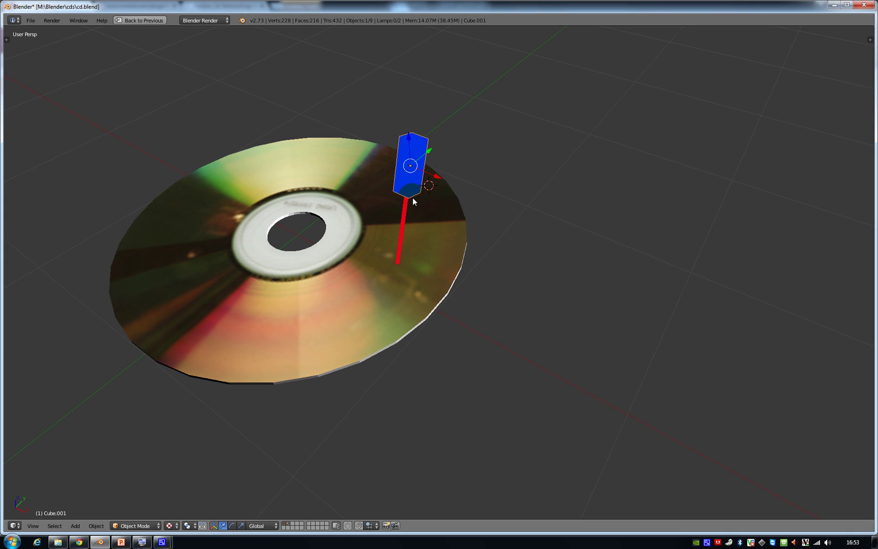
{"action": "right_click", "coordinate": [411, 178]}
{"action": "right_click", "coordinate": [412, 165]}
{"action": "key", "text": "g"}
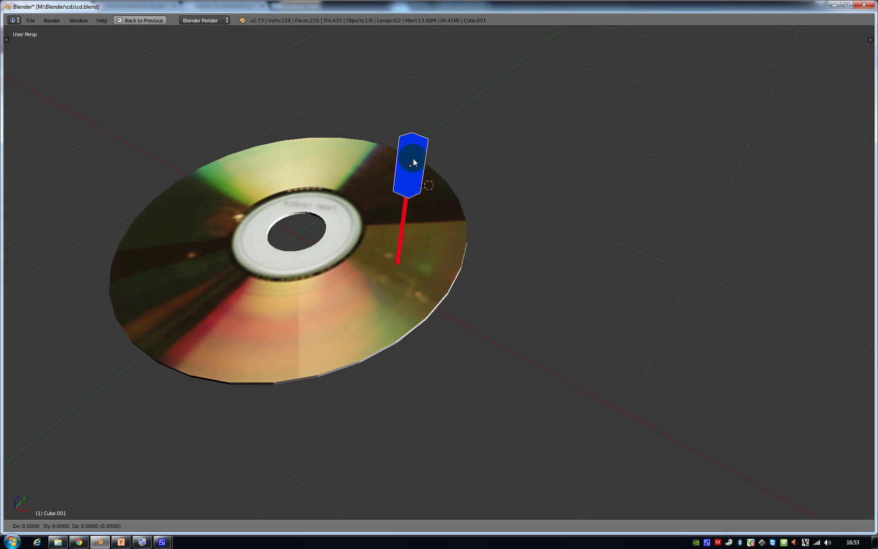
{"action": "left_click_drag", "start_coordinate": [414, 162], "coordinate": [468, 184]}
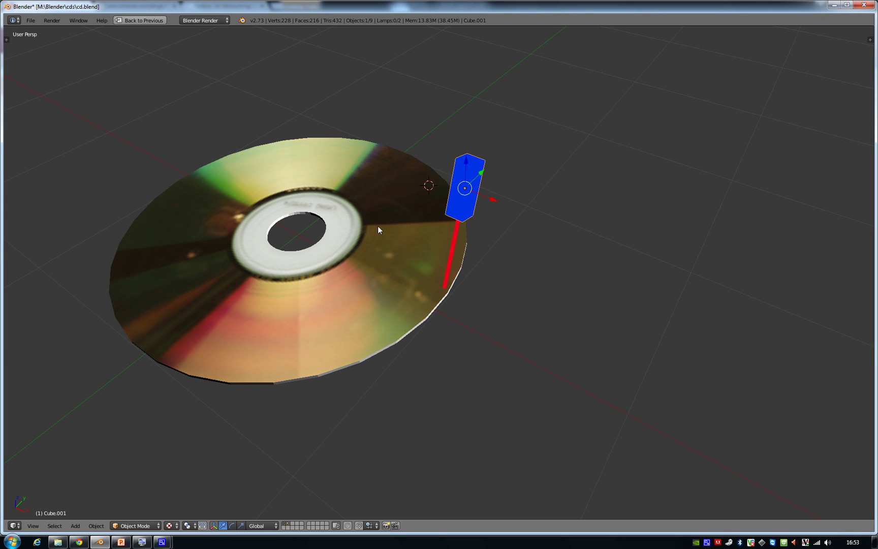
{"action": "right_click", "coordinate": [332, 217]}
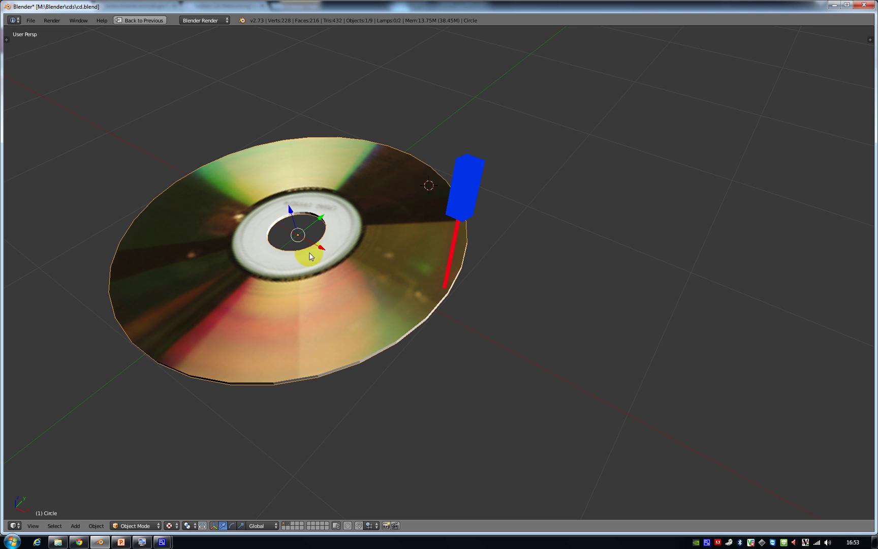
{"action": "right_click", "coordinate": [473, 187]}
{"action": "left_click_drag", "start_coordinate": [465, 188], "coordinate": [371, 159]}
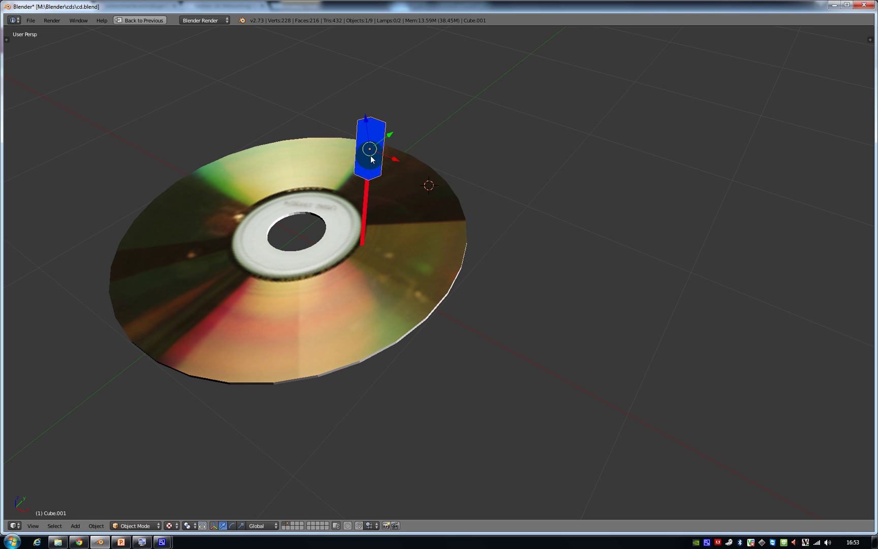
Sketch annotation marks and a dashed line on the disc, then erase them
{"action": "right_click", "coordinate": [384, 250]}
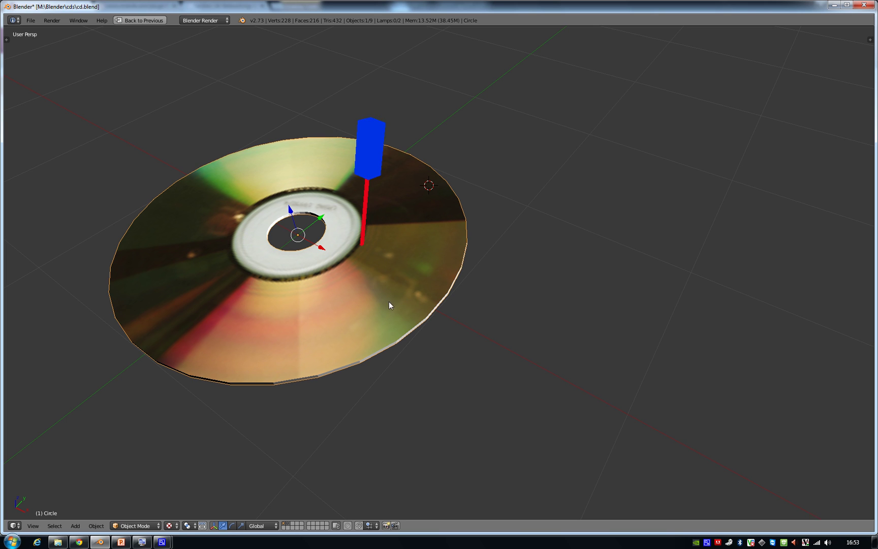
{"action": "mouse_move", "coordinate": [443, 290]}
{"action": "left_mouse_down"}
{"action": "mouse_move", "coordinate": [412, 330]}
{"action": "mouse_move", "coordinate": [352, 361]}
{"action": "left_mouse_up"}
{"action": "left_click_drag", "start_coordinate": [355, 255], "coordinate": [335, 272]}
{"action": "left_click_drag", "start_coordinate": [318, 370], "coordinate": [311, 373]}
{"action": "left_click_drag", "start_coordinate": [447, 289], "coordinate": [301, 381]}
{"action": "mouse_move", "coordinate": [353, 253]}
{"action": "left_mouse_down"}
{"action": "mouse_move", "coordinate": [321, 272]}
{"action": "mouse_move", "coordinate": [316, 262]}
{"action": "left_mouse_up"}
Rotate the CD disc about its vertical Z axis
{"action": "right_click", "coordinate": [369, 153]}
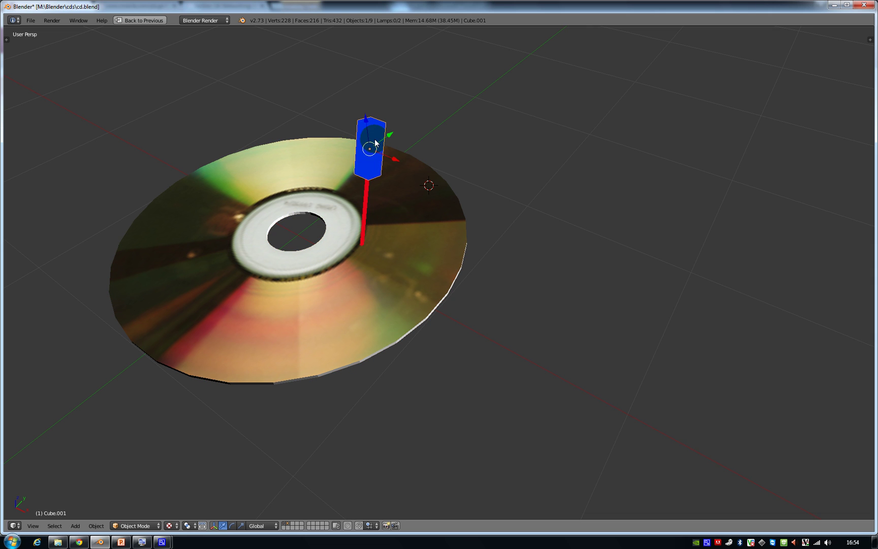
{"action": "right_click", "coordinate": [322, 194]}
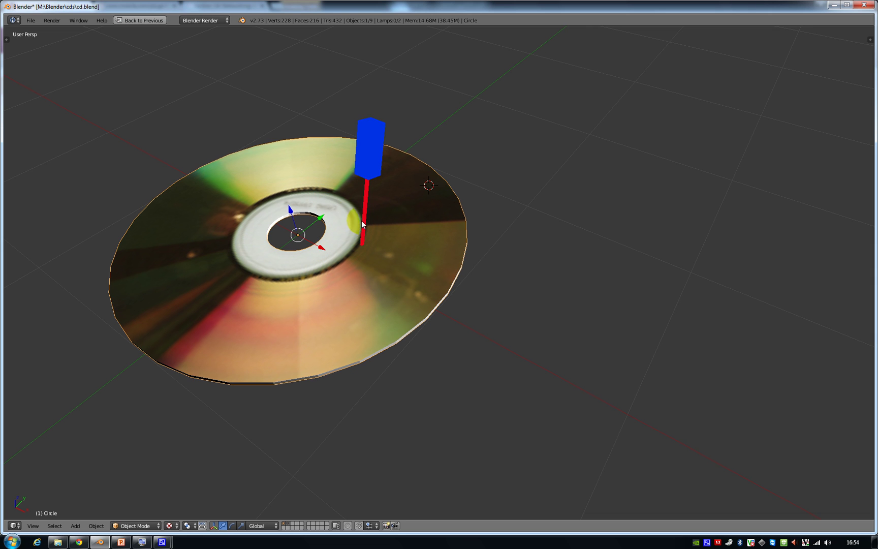
{"action": "key", "text": "r"}
{"action": "key", "text": "z"}
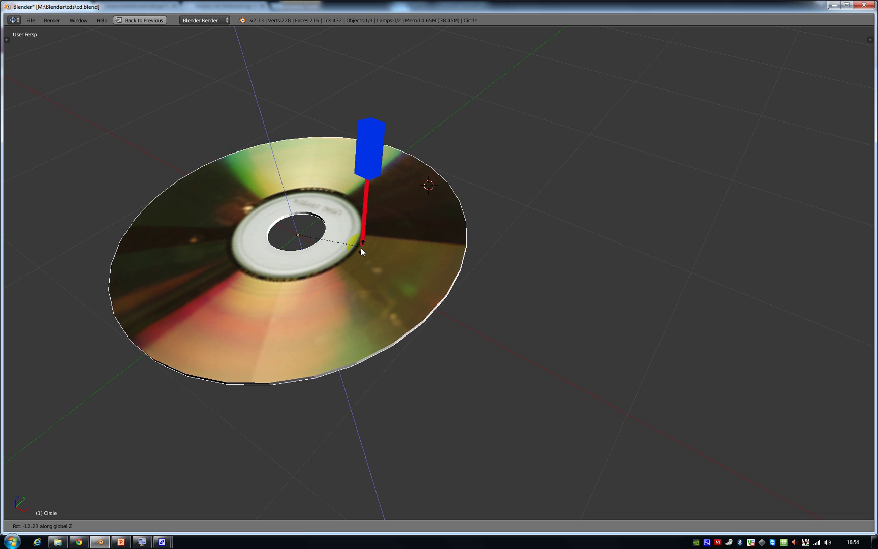
{"action": "left_click", "coordinate": [345, 259]}
Move the blue laser head along X to the disc's outer edge
{"action": "right_click", "coordinate": [376, 161]}
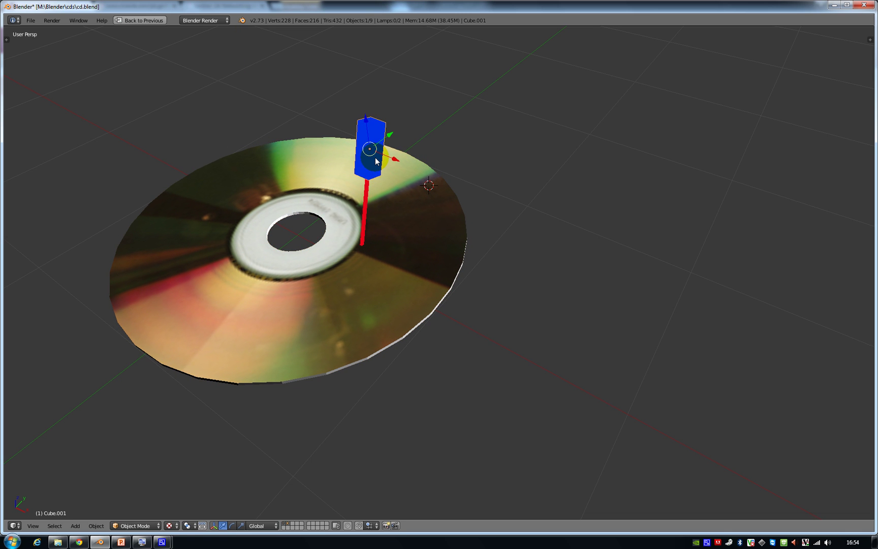
{"action": "key", "text": "g"}
{"action": "key", "text": "x"}
{"action": "left_click", "coordinate": [460, 231]}
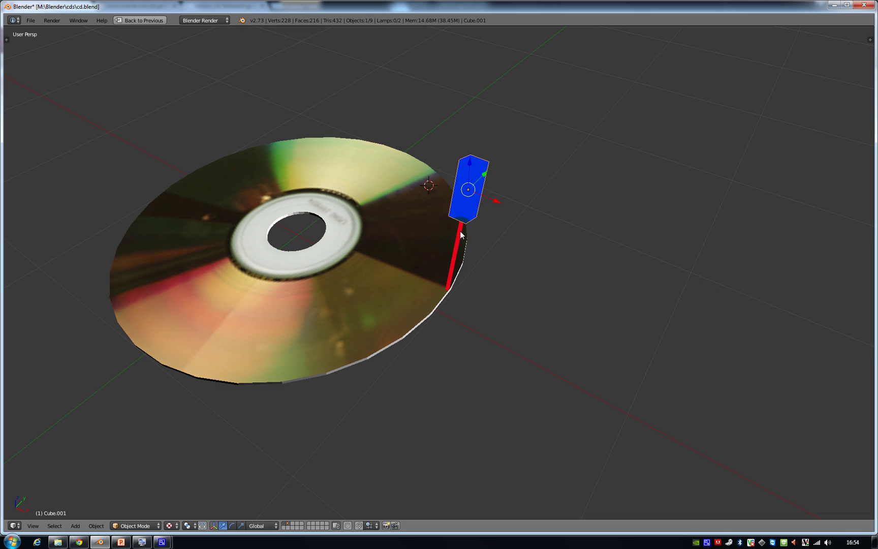
{"action": "left_click_drag", "start_coordinate": [441, 272], "coordinate": [441, 257]}
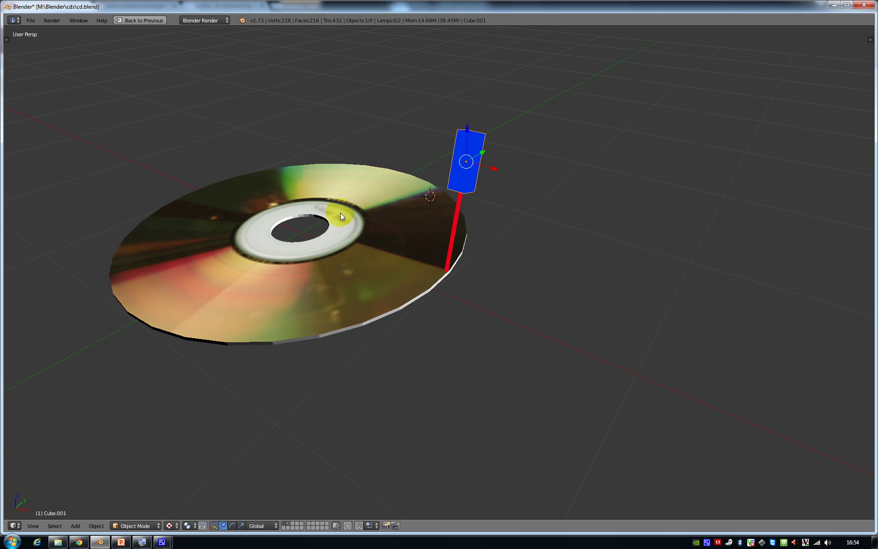
Point out the laser-shines-on-disk bullet in OneNote, then unhide and select the green sensor in Blender
{"action": "key", "text": "alt+Tab"}
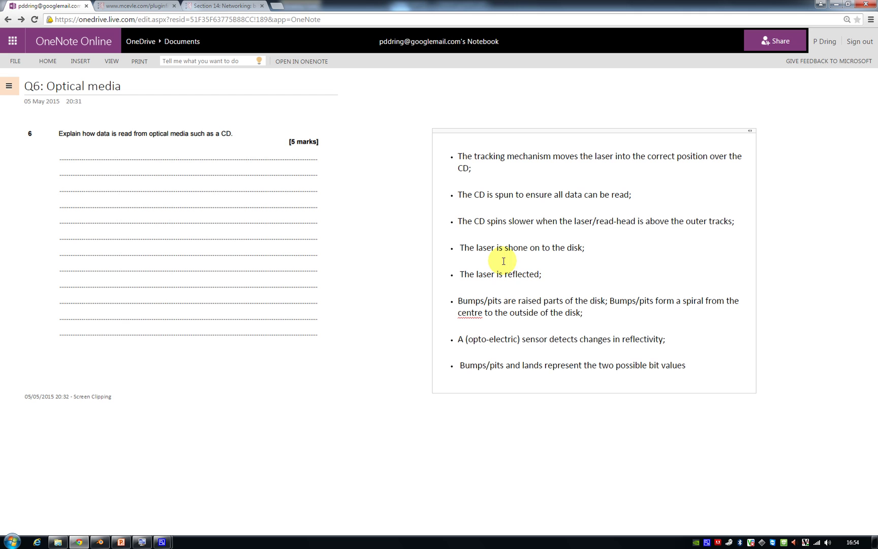
{"action": "left_click", "coordinate": [561, 248]}
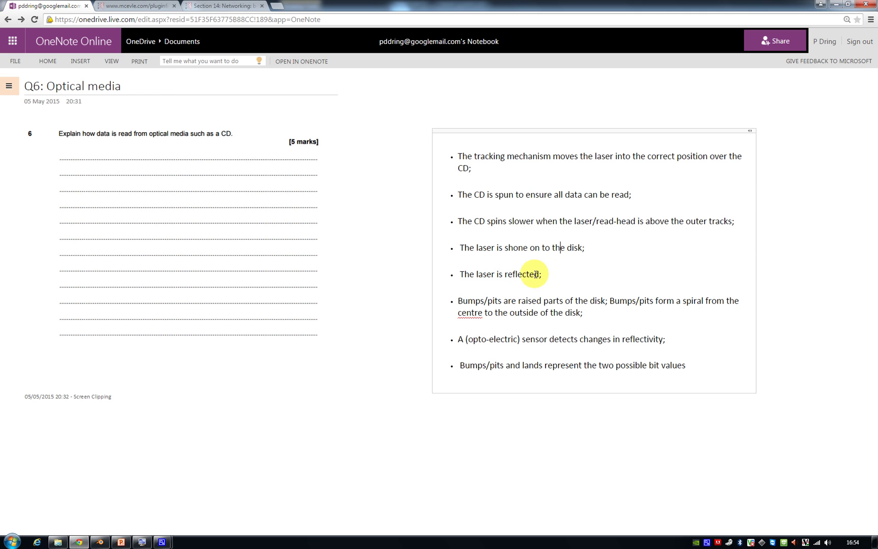
{"action": "key", "text": "alt+Tab"}
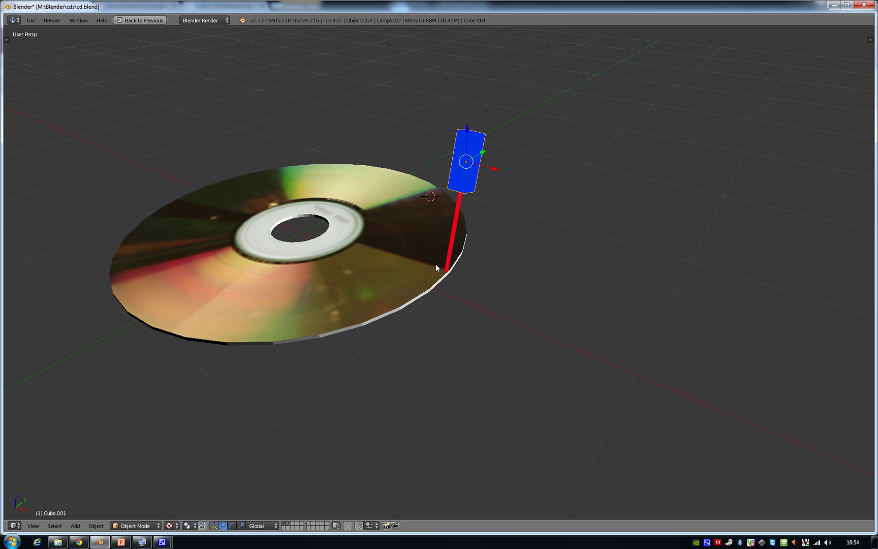
{"action": "key", "text": "alt+h"}
{"action": "left_click_drag", "start_coordinate": [435, 264], "coordinate": [384, 247]}
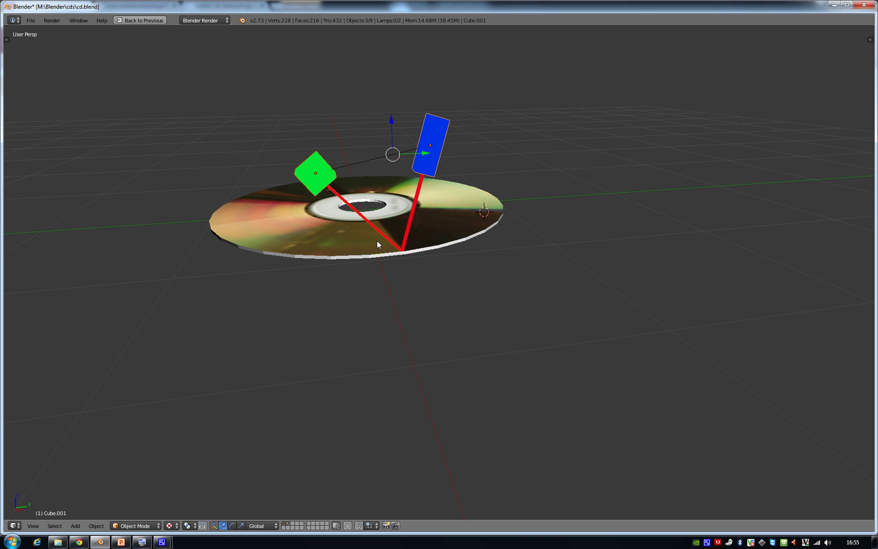
{"action": "left_click_drag", "start_coordinate": [321, 185], "coordinate": [312, 166]}
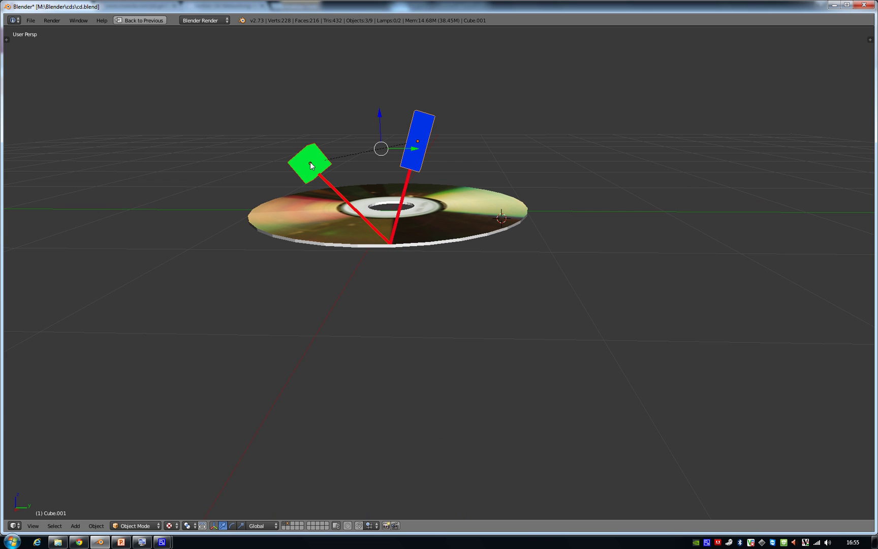
{"action": "right_click", "coordinate": [311, 165]}
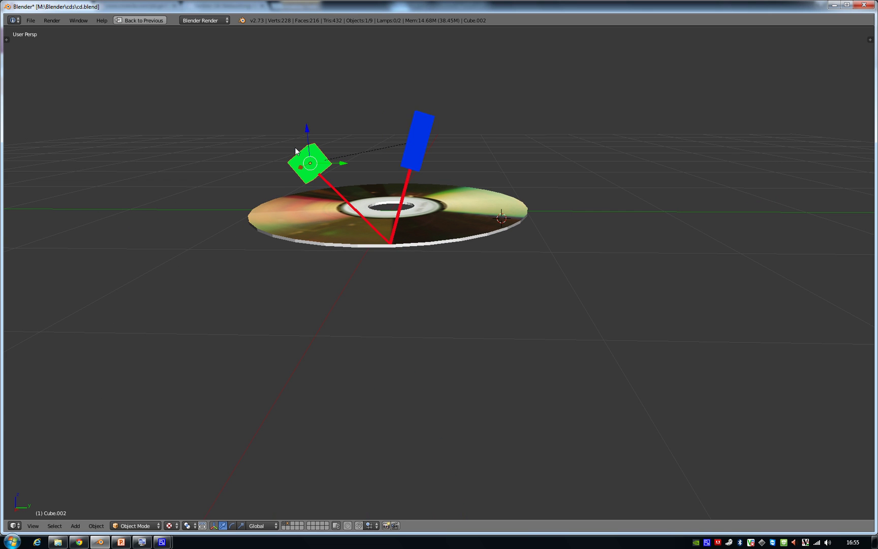
Hide the reflected red beam, keeping the green sensor visible, and return to OneNote
{"action": "scroll", "coordinate": [295, 149], "scroll_direction": "up", "scroll_amount": 2}
{"action": "left_click_drag", "start_coordinate": [296, 148], "coordinate": [296, 244]}
{"action": "right_click", "coordinate": [304, 262]}
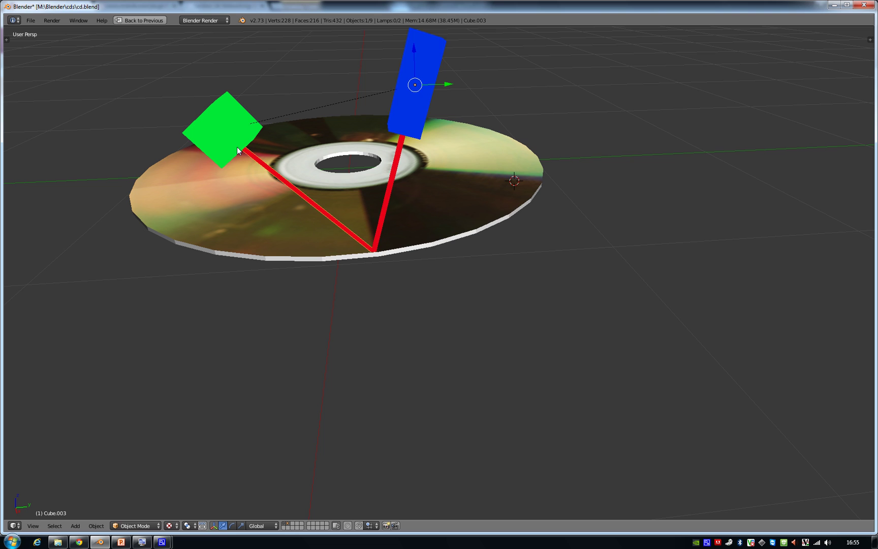
{"action": "key", "text": "a"}
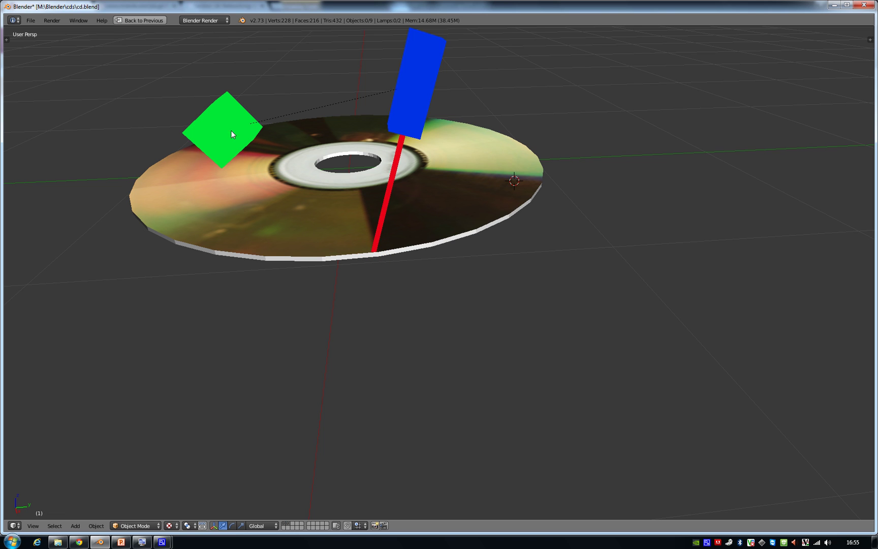
{"action": "left_click_drag", "start_coordinate": [220, 123], "coordinate": [234, 130]}
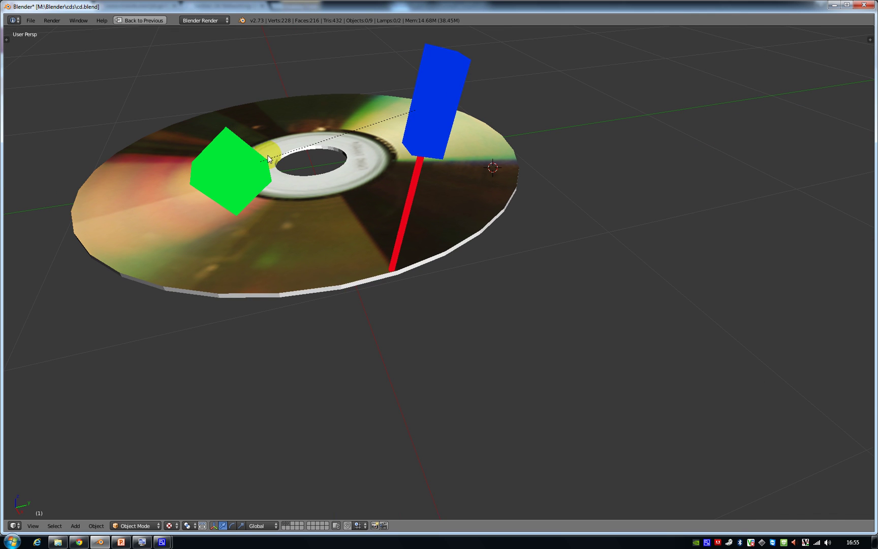
{"action": "left_click_drag", "start_coordinate": [272, 154], "coordinate": [282, 161]}
{"action": "key", "text": "alt+Tab"}
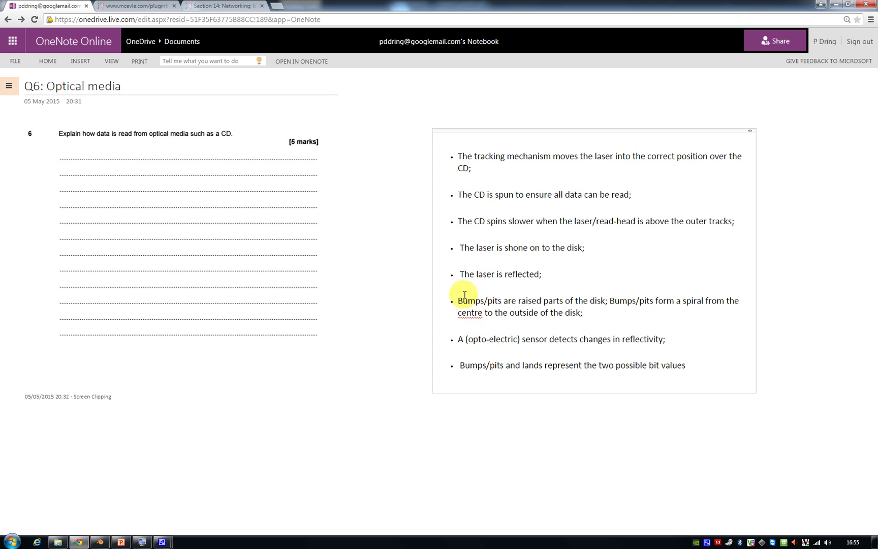
Highlight the Bumps/pits bullet and point out the bit-values bullet in the mark scheme
{"action": "left_click_drag", "start_coordinate": [462, 301], "coordinate": [487, 301]}
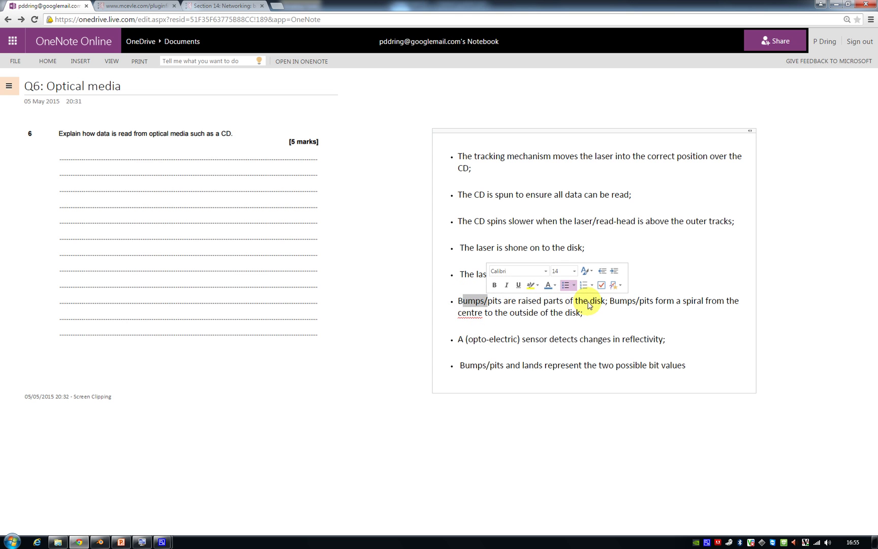
{"action": "left_click", "coordinate": [482, 341]}
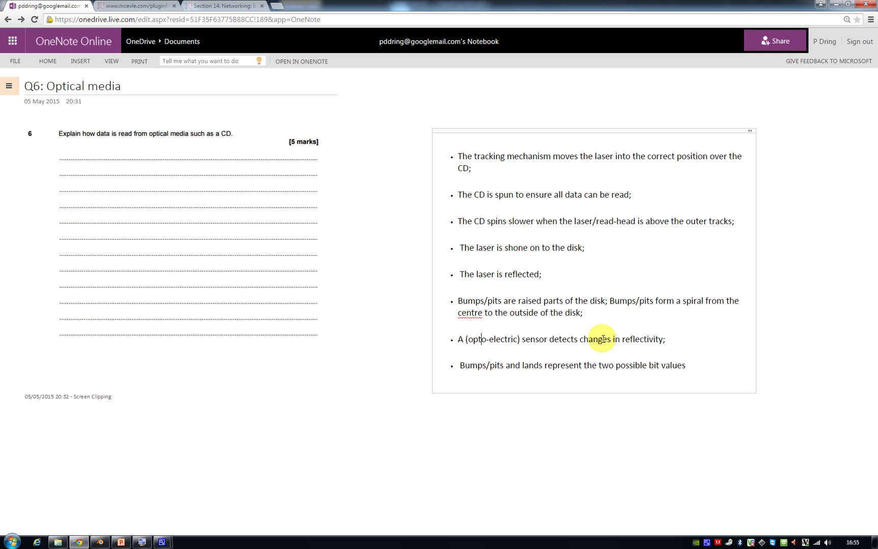
{"action": "left_click", "coordinate": [471, 366]}
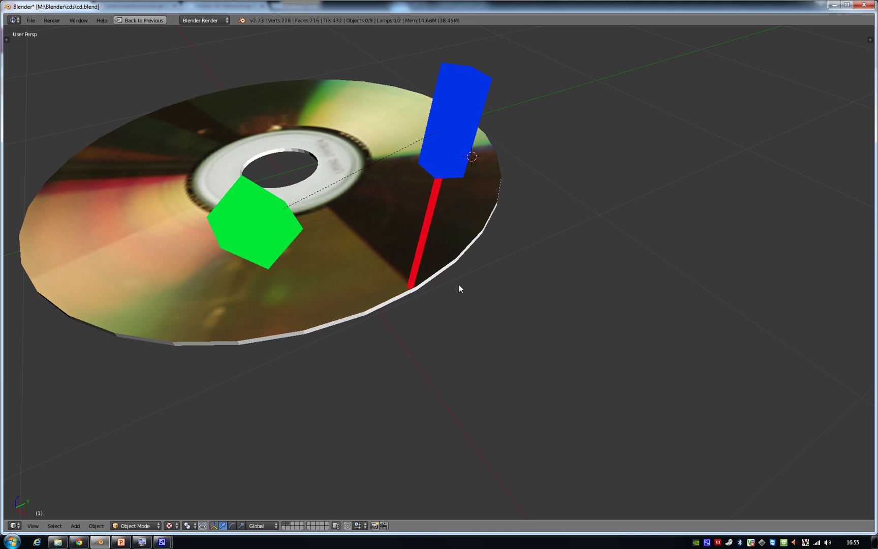
{"action": "key", "text": "d"}
{"action": "left_click_drag", "start_coordinate": [409, 285], "coordinate": [407, 292]}
{"action": "left_click_drag", "start_coordinate": [405, 291], "coordinate": [399, 298]}
Reveal the beam reflecting to the green sensor and turn the disc slightly about Z
{"action": "key", "text": "alt+h"}
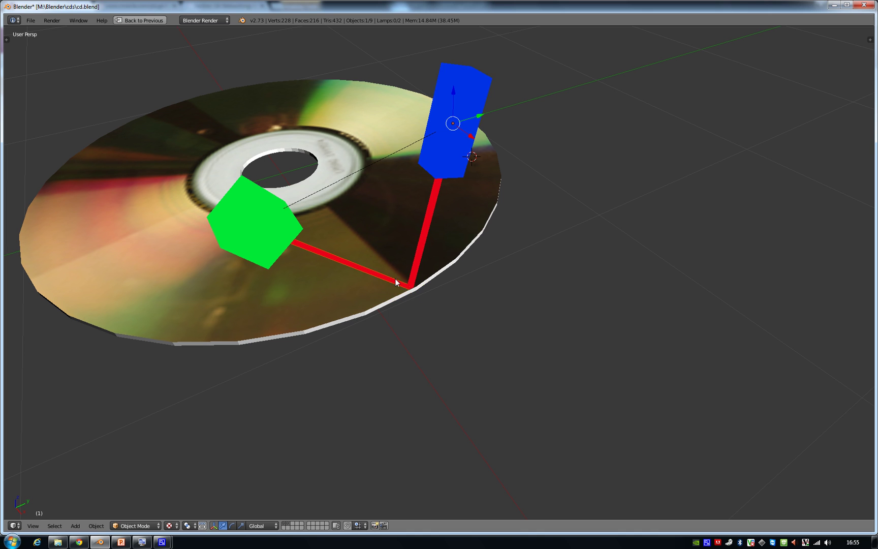
{"action": "left_click_drag", "start_coordinate": [292, 247], "coordinate": [272, 249]}
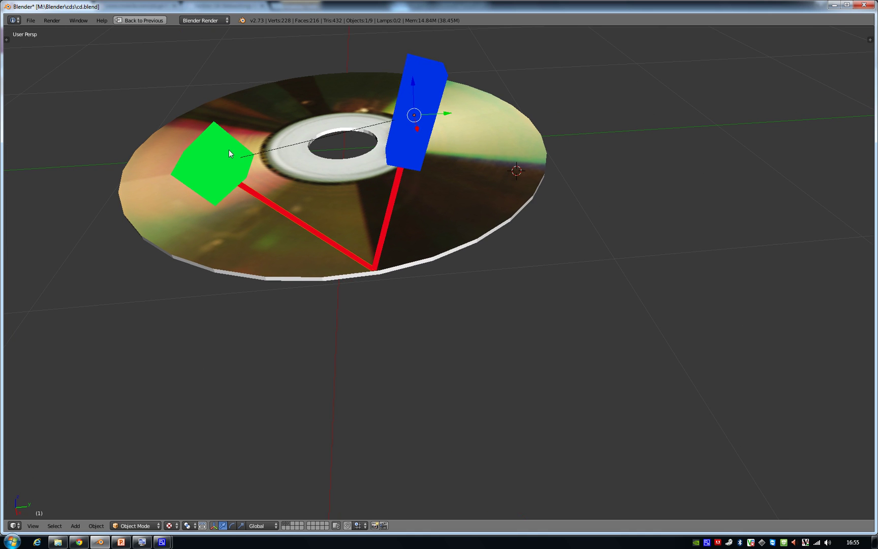
{"action": "left_click_drag", "start_coordinate": [229, 150], "coordinate": [323, 199]}
{"action": "right_click", "coordinate": [371, 193]}
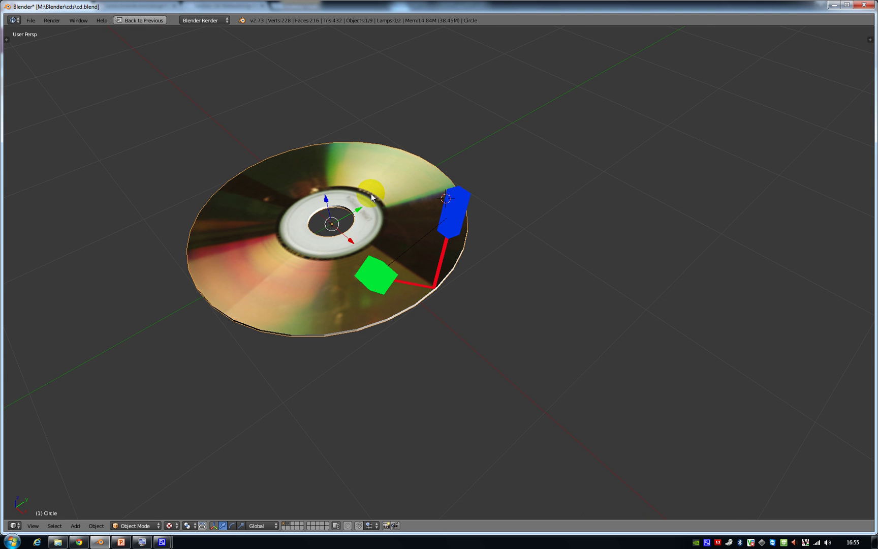
{"action": "key", "text": "r"}
{"action": "key", "text": "z"}
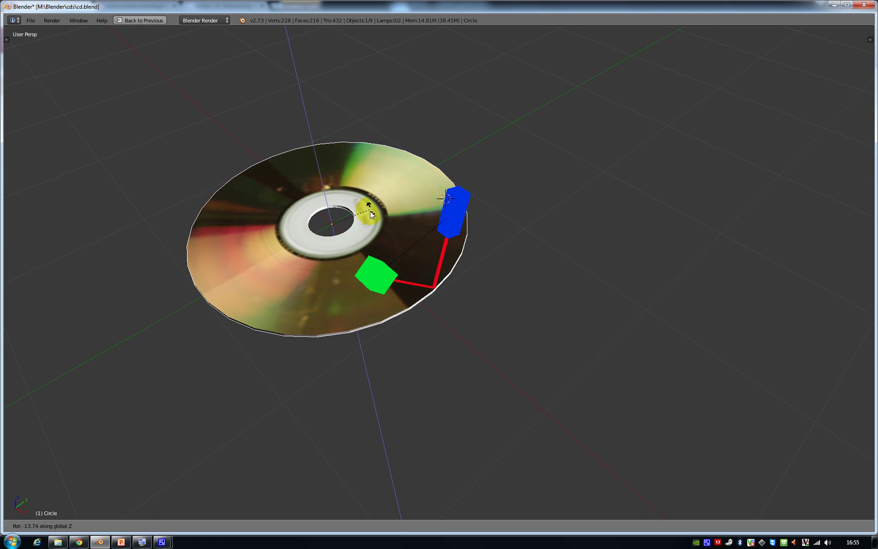
{"action": "left_click", "coordinate": [415, 242]}
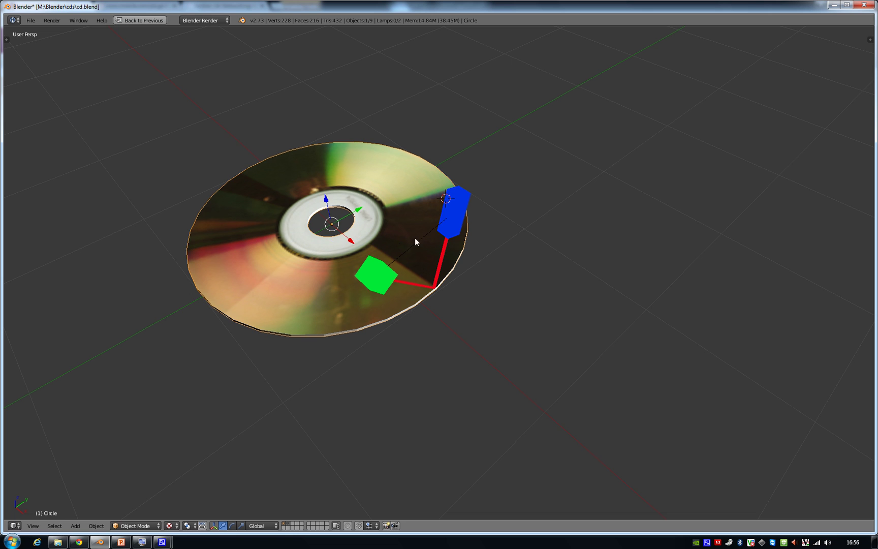
Slide the blue laser head along X inward near the disc's hub
{"action": "right_click", "coordinate": [451, 226]}
{"action": "key", "text": "g"}
{"action": "key", "text": "x"}
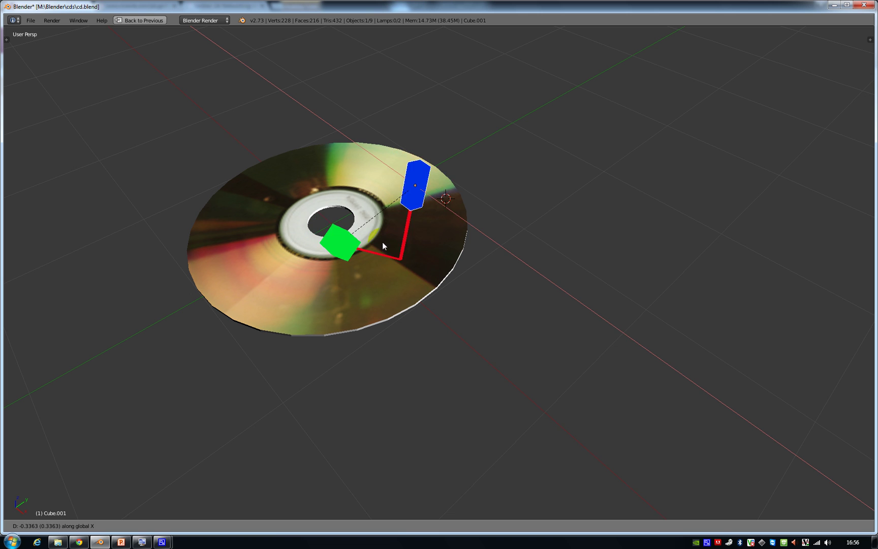
{"action": "left_click", "coordinate": [353, 217]}
{"action": "left_click_drag", "start_coordinate": [369, 238], "coordinate": [398, 195]}
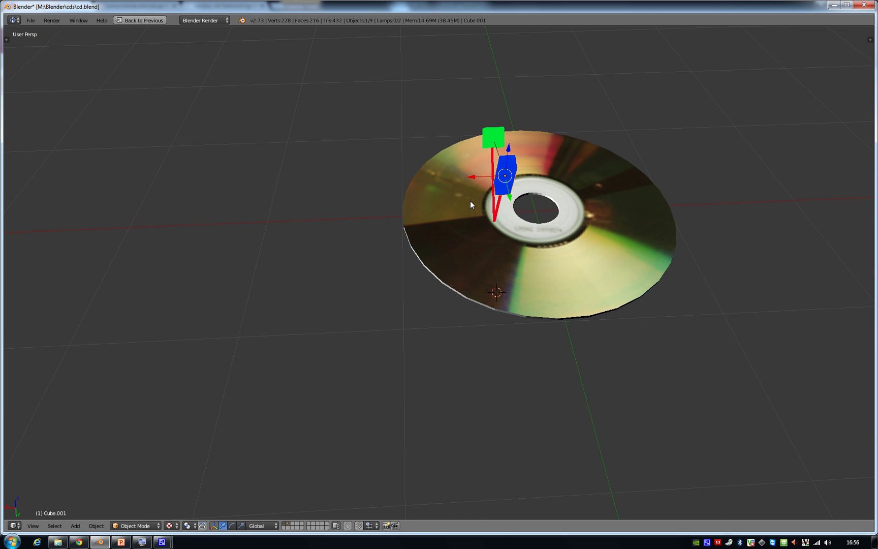